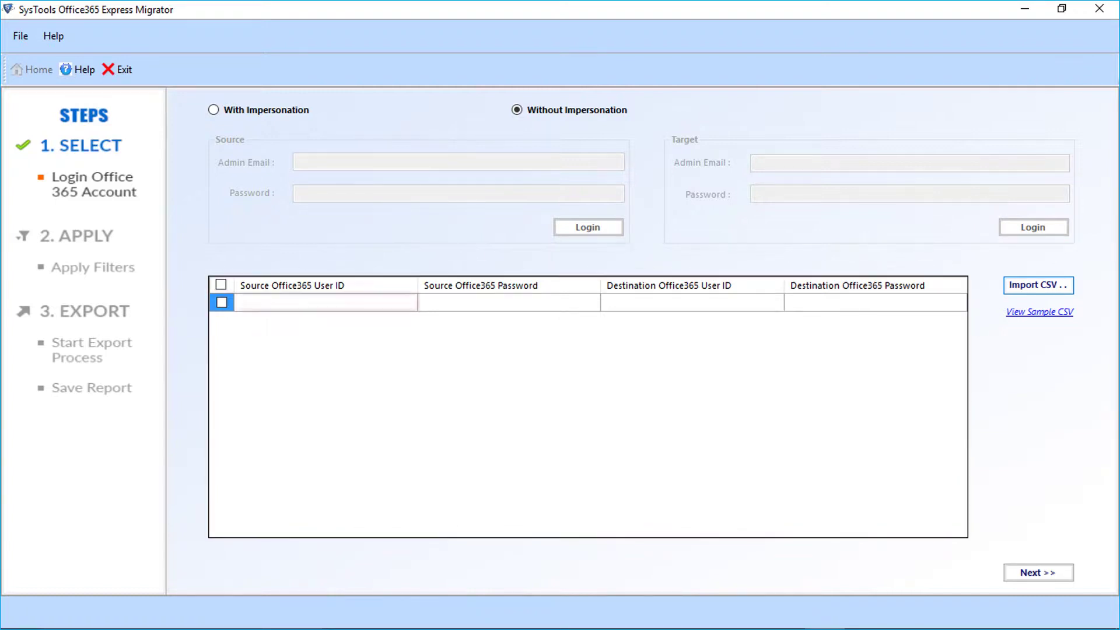
- Tick the first user row so it is included in the migration
key("space")
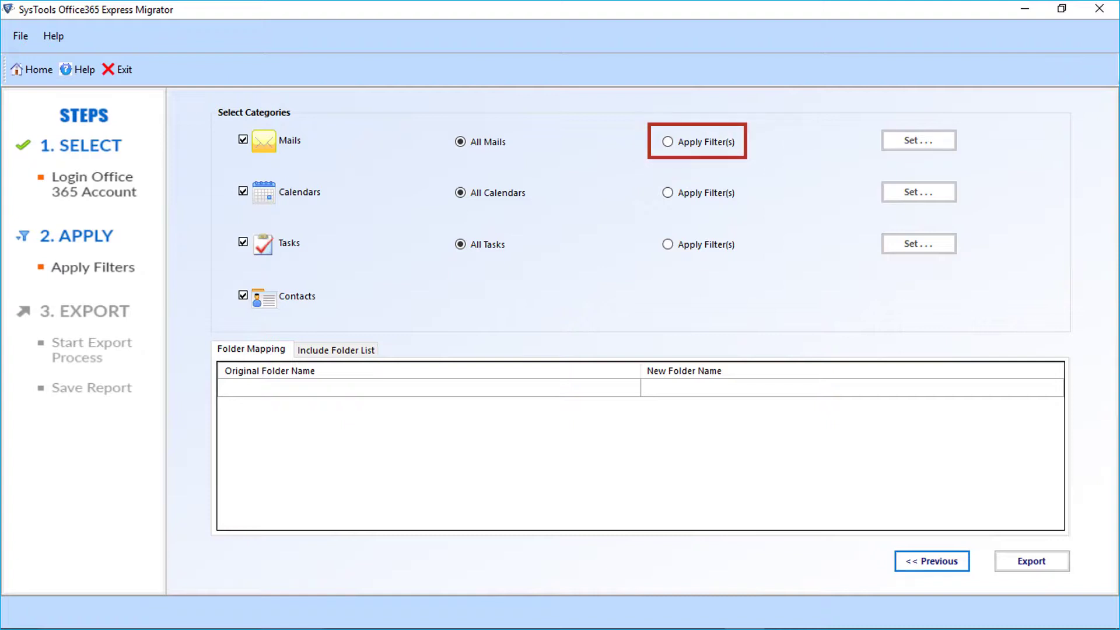
- Filter Mails with a Received On Interval from 08 November 2008 to 25 May 2017
left_click(667, 142)
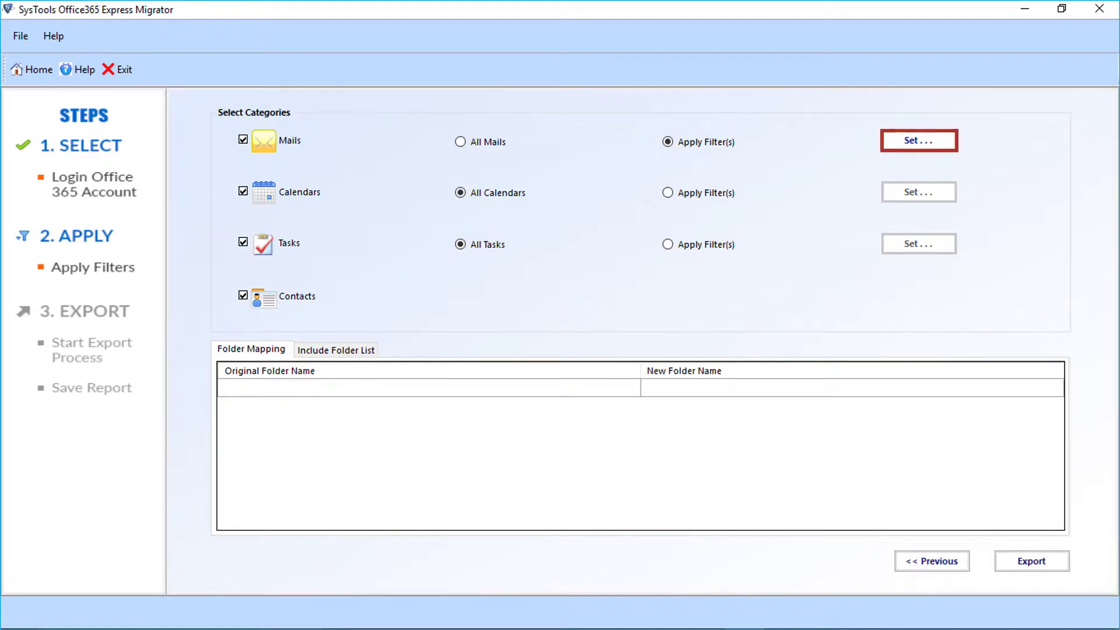
left_click(918, 140)
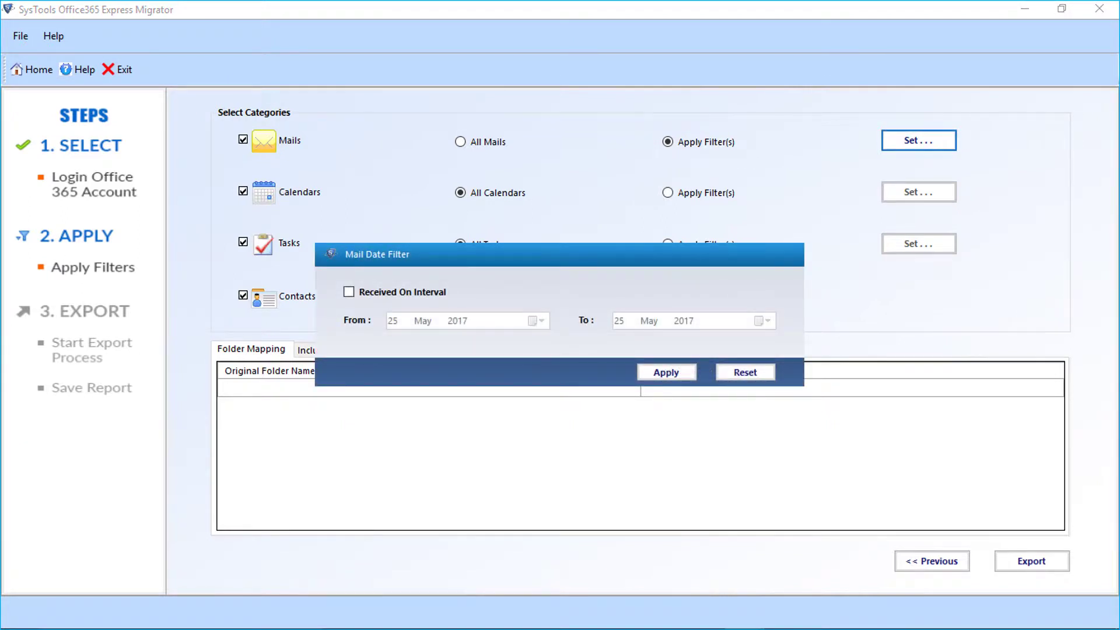
left_click(349, 292)
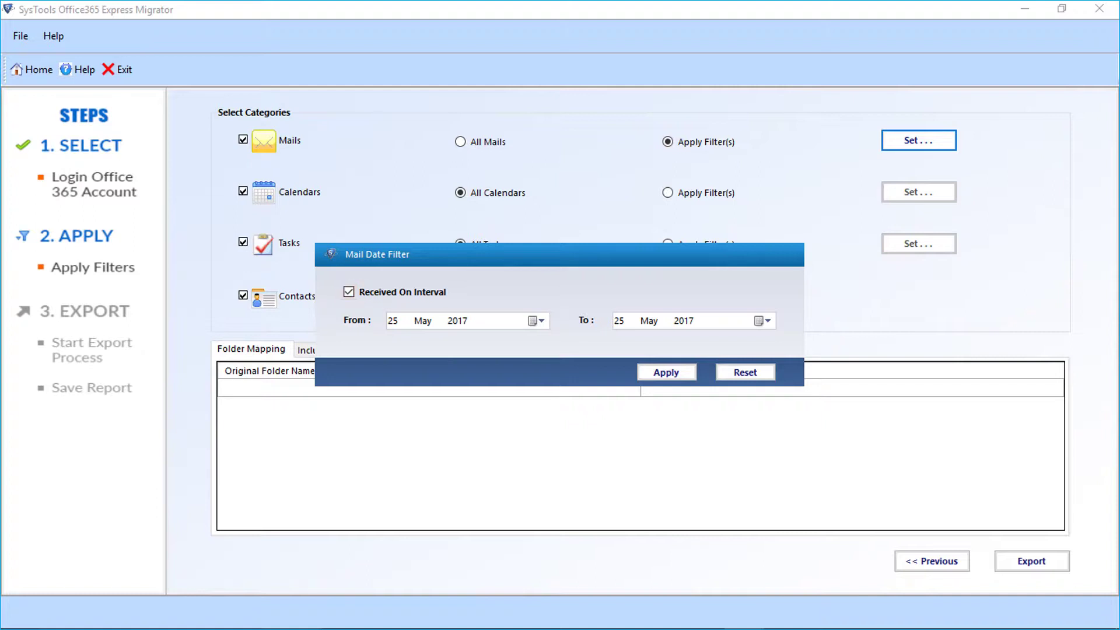
key("alt+Down")
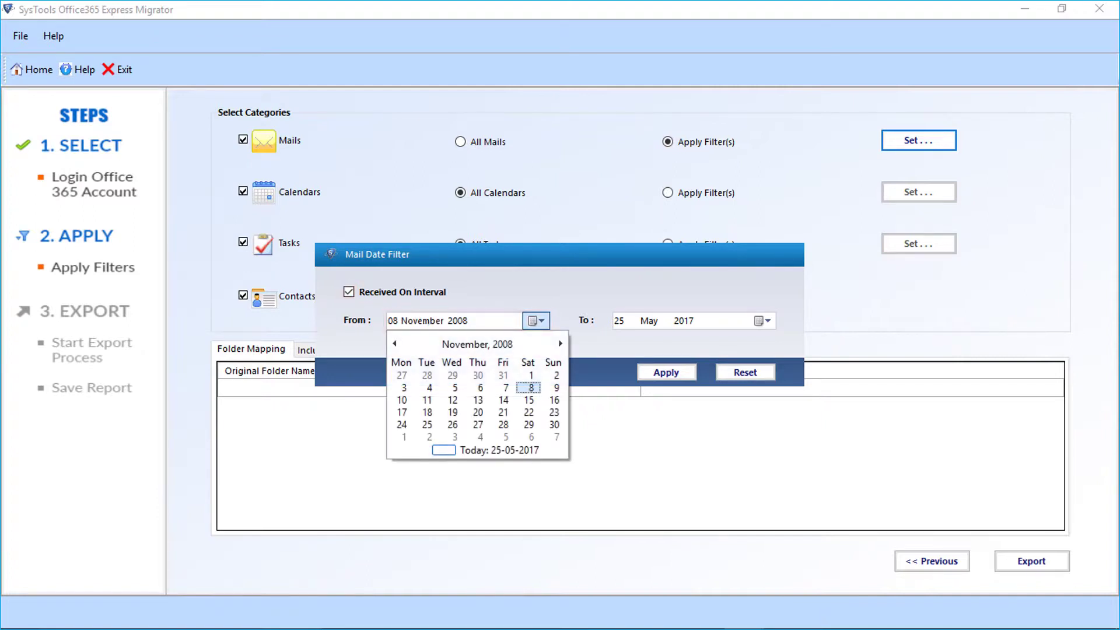
key("Return")
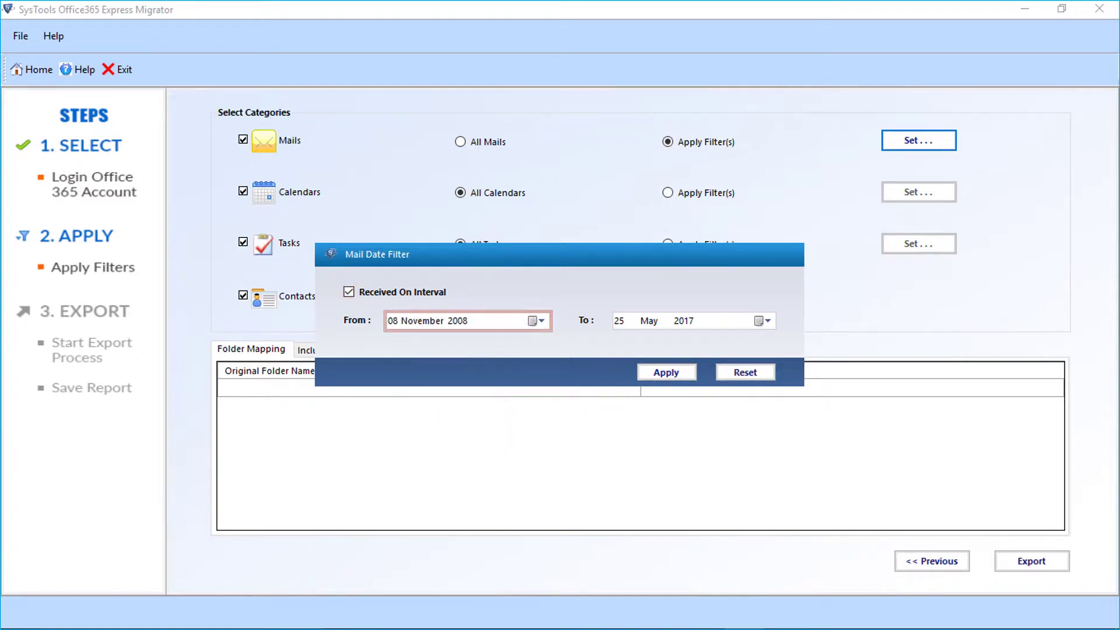
key("alt+Down")
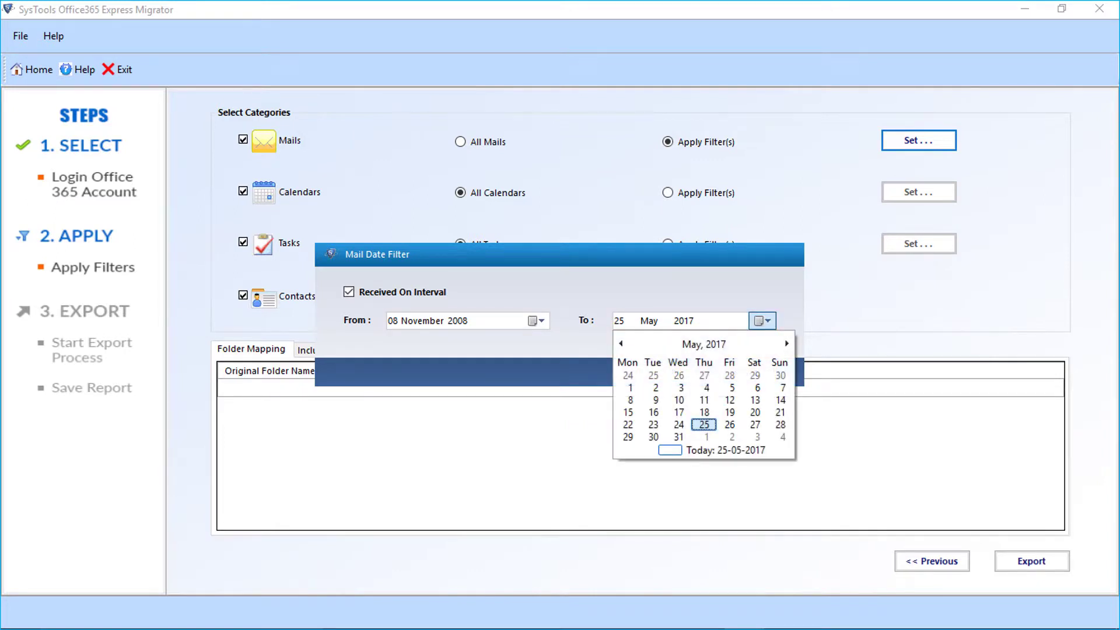
key("Return")
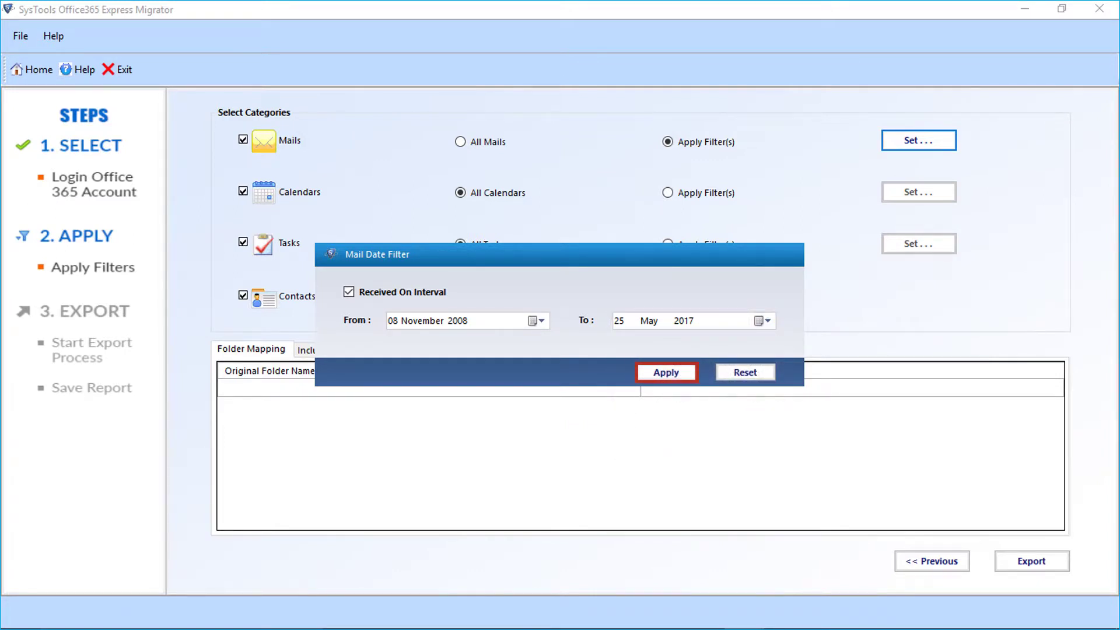
key("Return")
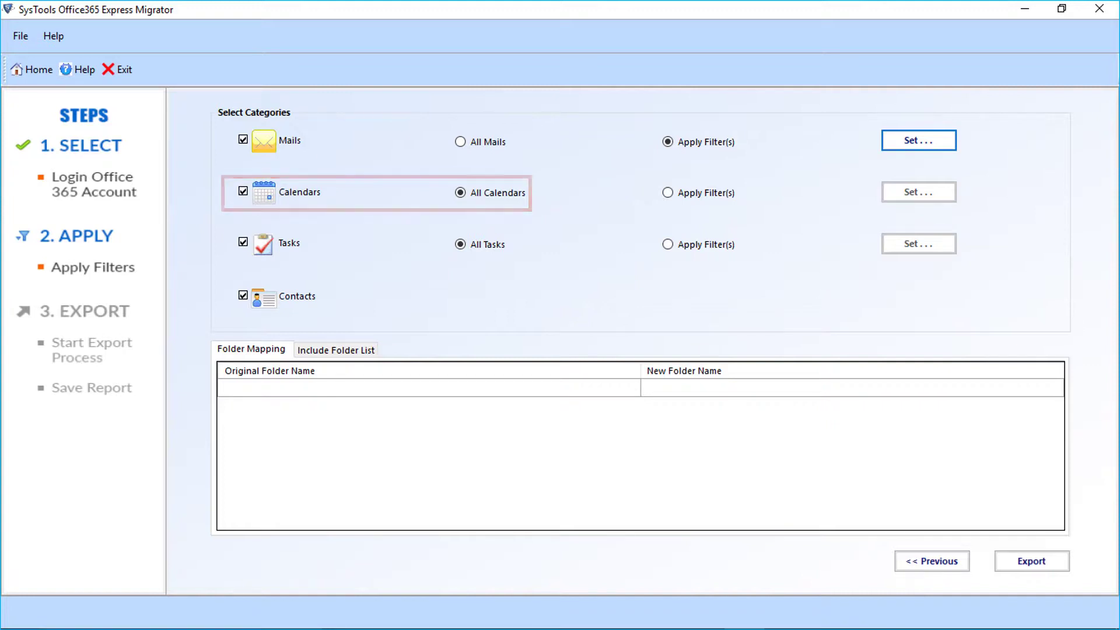
- Filter Calendars with a Start Date Interval from 08 November 2008 to 25 May 2017
left_click(667, 192)
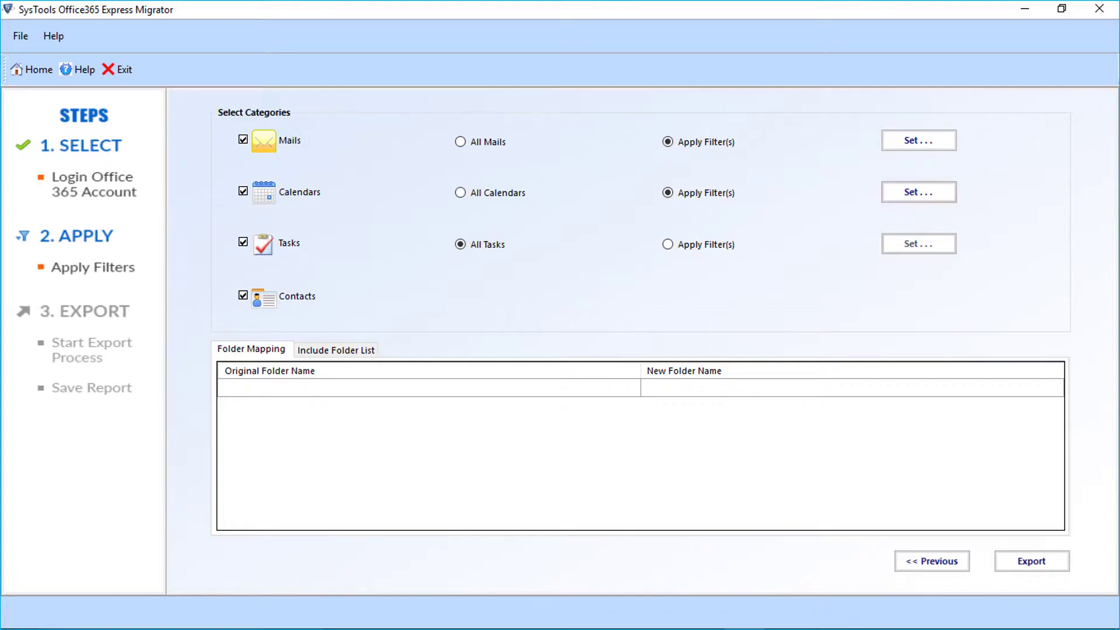
left_click(918, 192)
left_click(349, 292)
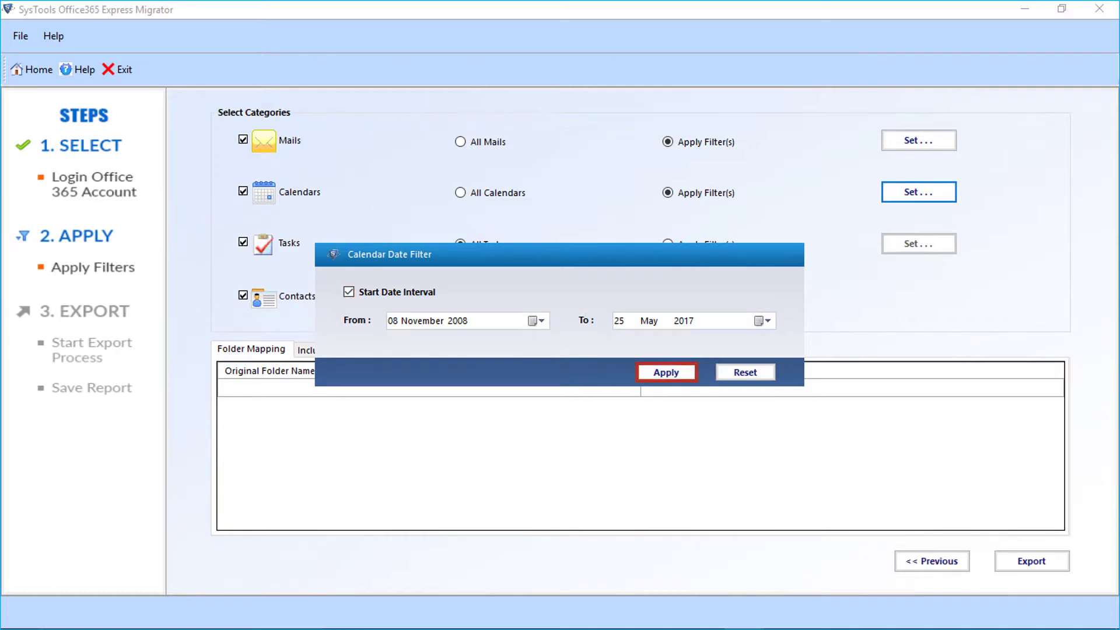
key("Return")
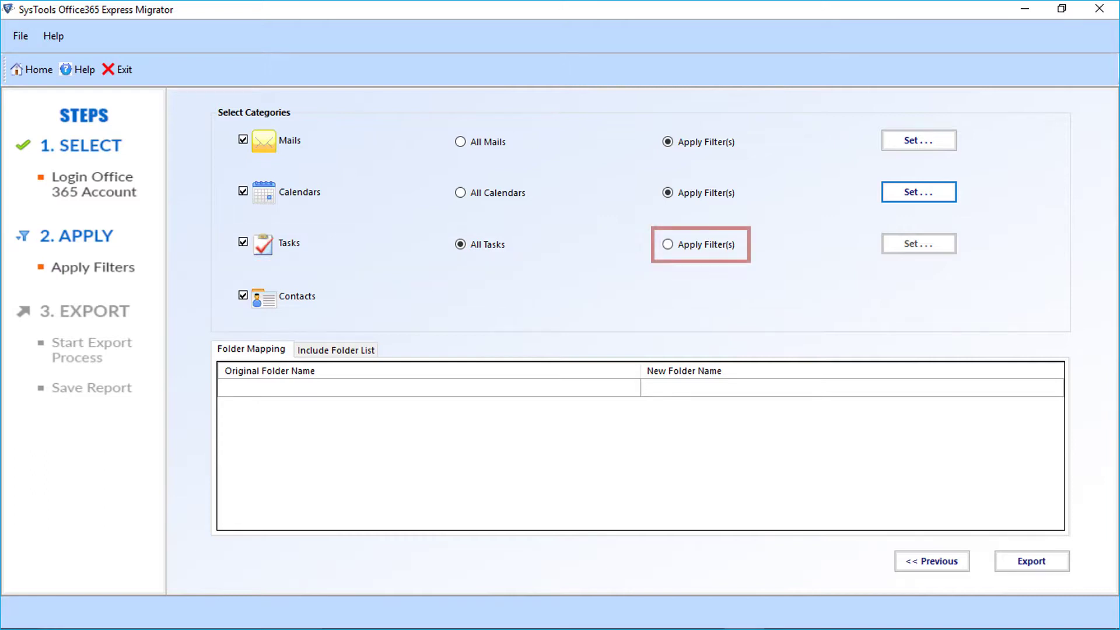
- Filter Tasks with a Start Date Interval from 08 November 2008 to 25 May 2017
left_click(667, 245)
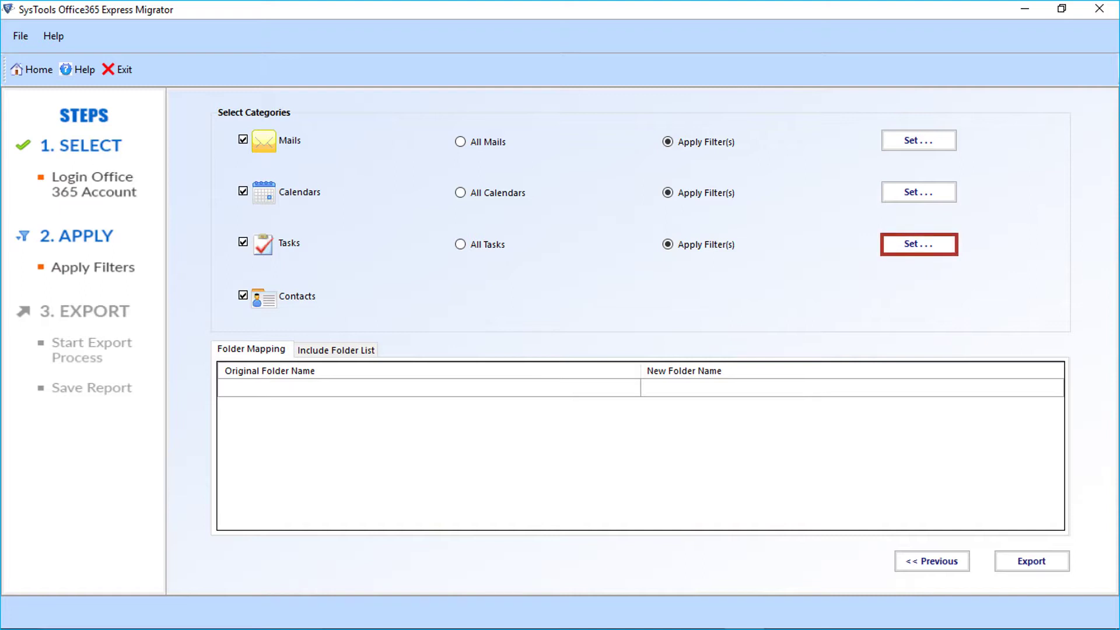
left_click(918, 244)
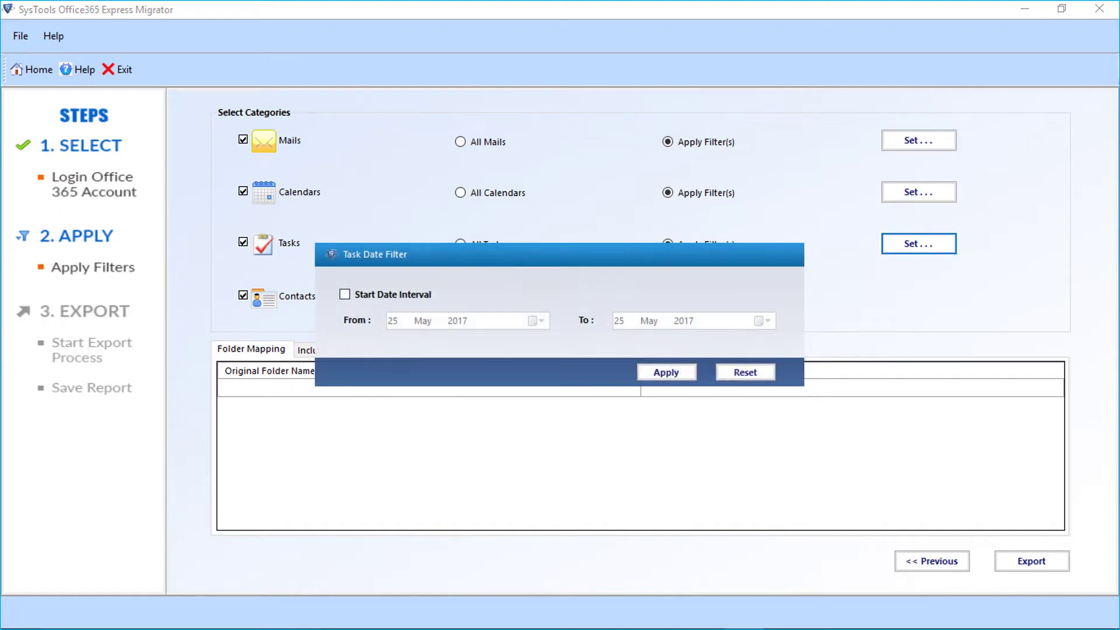
left_click(345, 294)
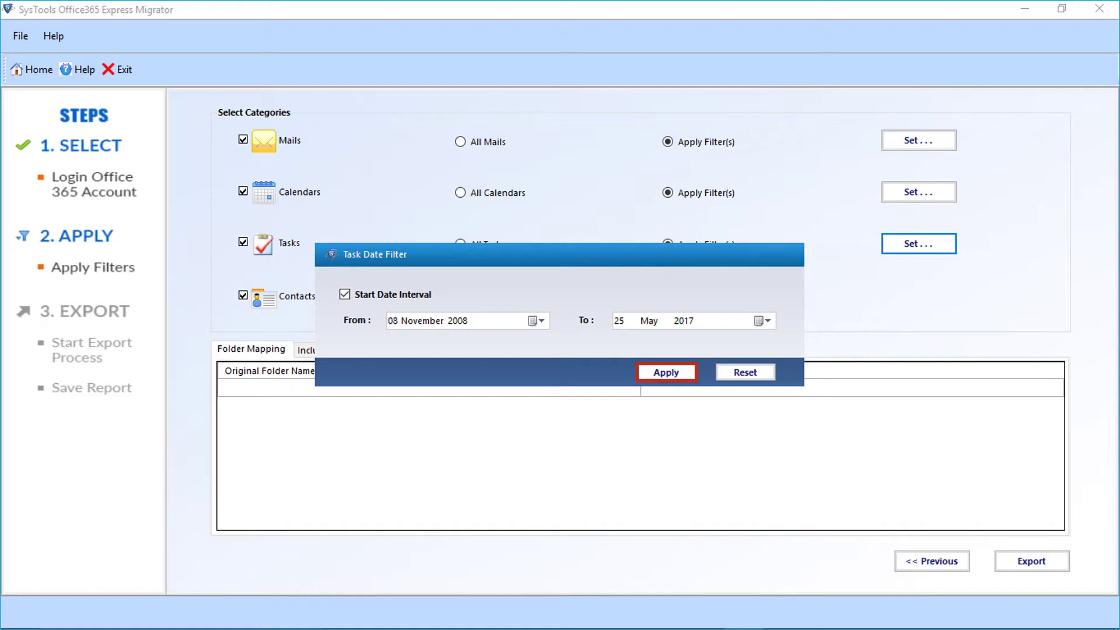
key("Return")
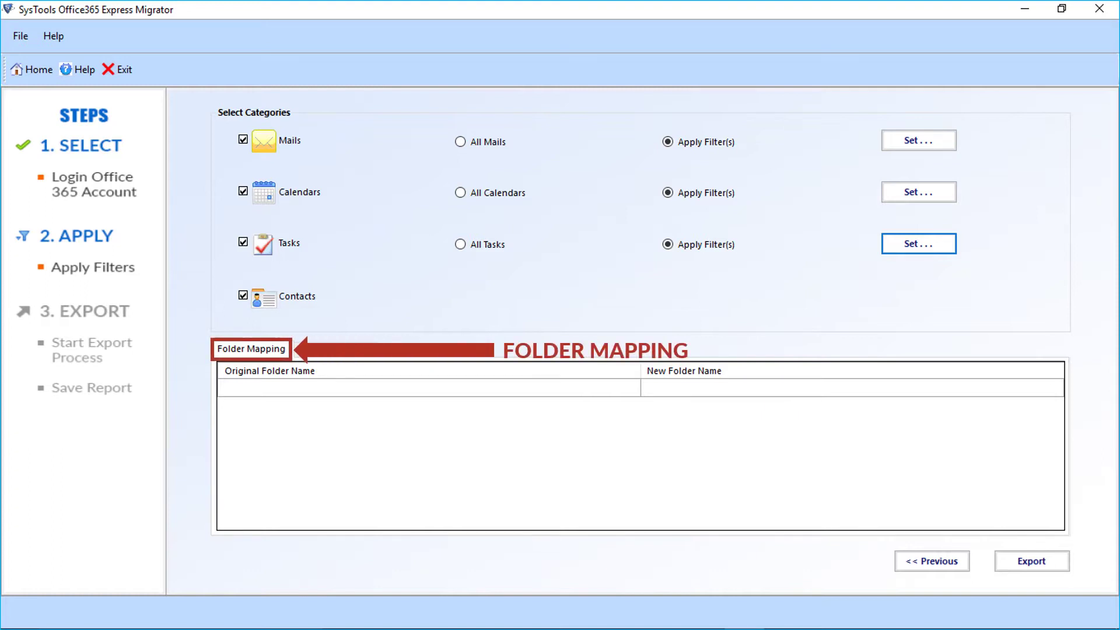
- Map source folder test1234 to destination folder test-demo
left_click(429, 387)
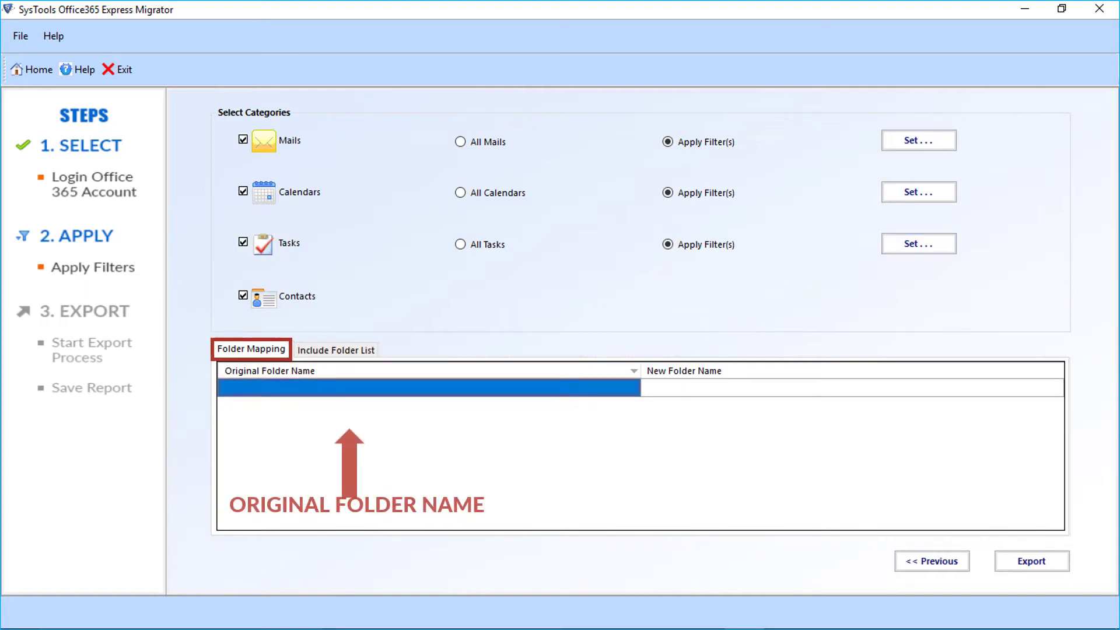
type("test1234")
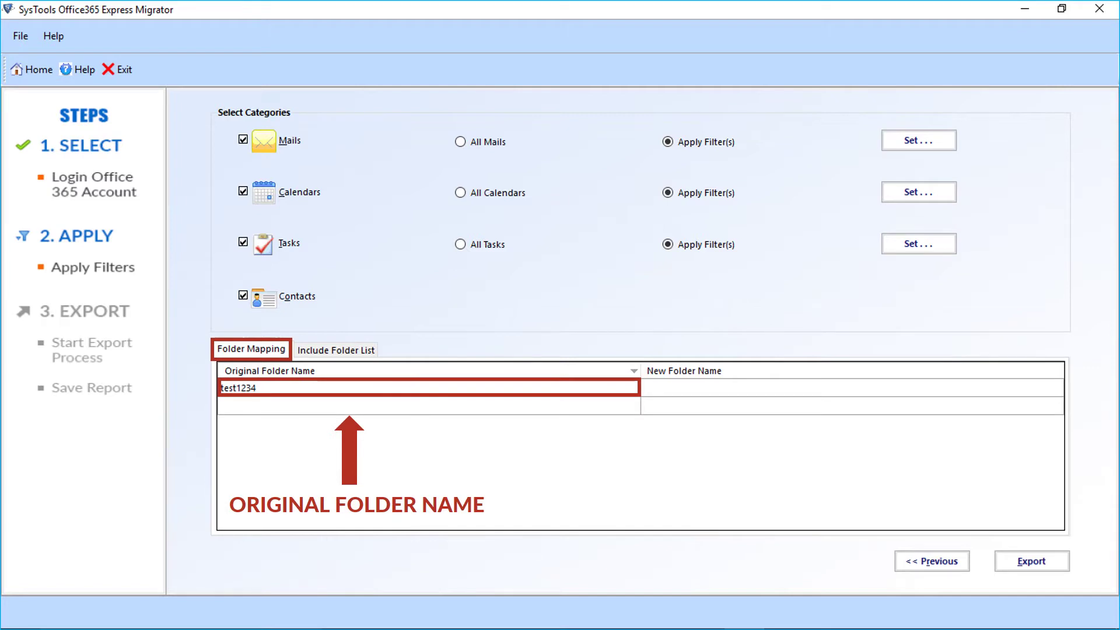
left_click(851, 387)
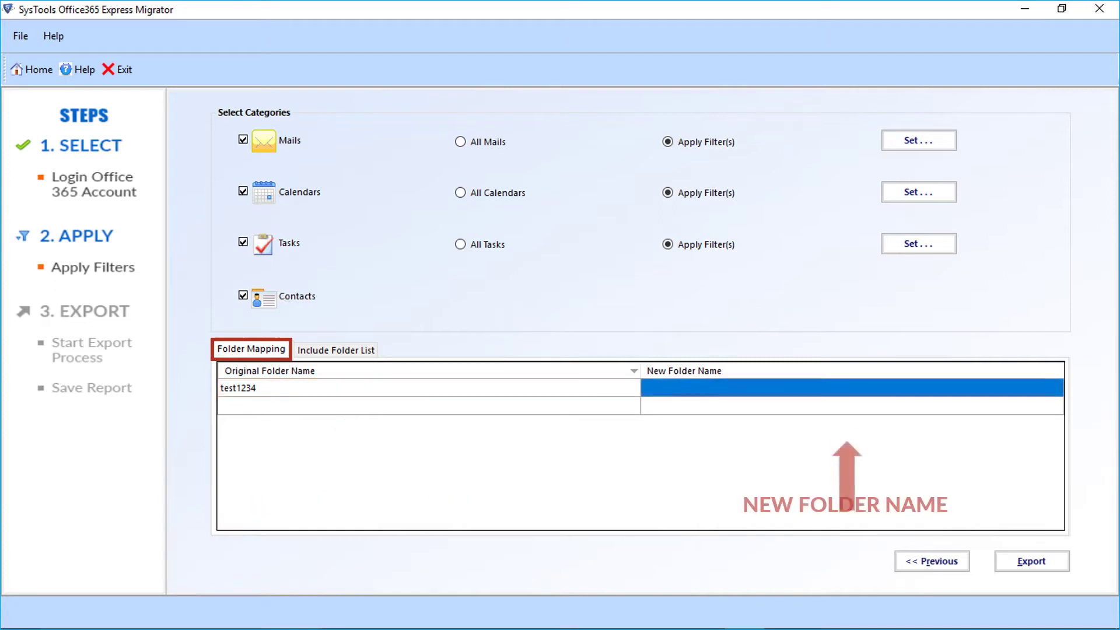
type("test-demo")
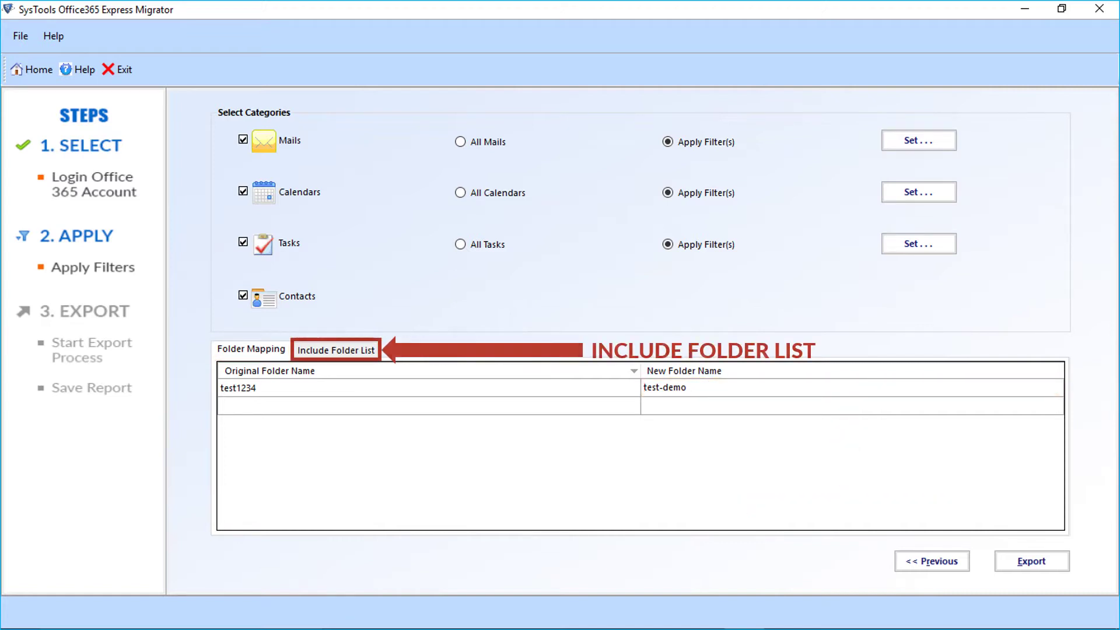
- Add Test-Demo and Test-Demo 1 to the Include Folder List
key("ctrl+Tab")
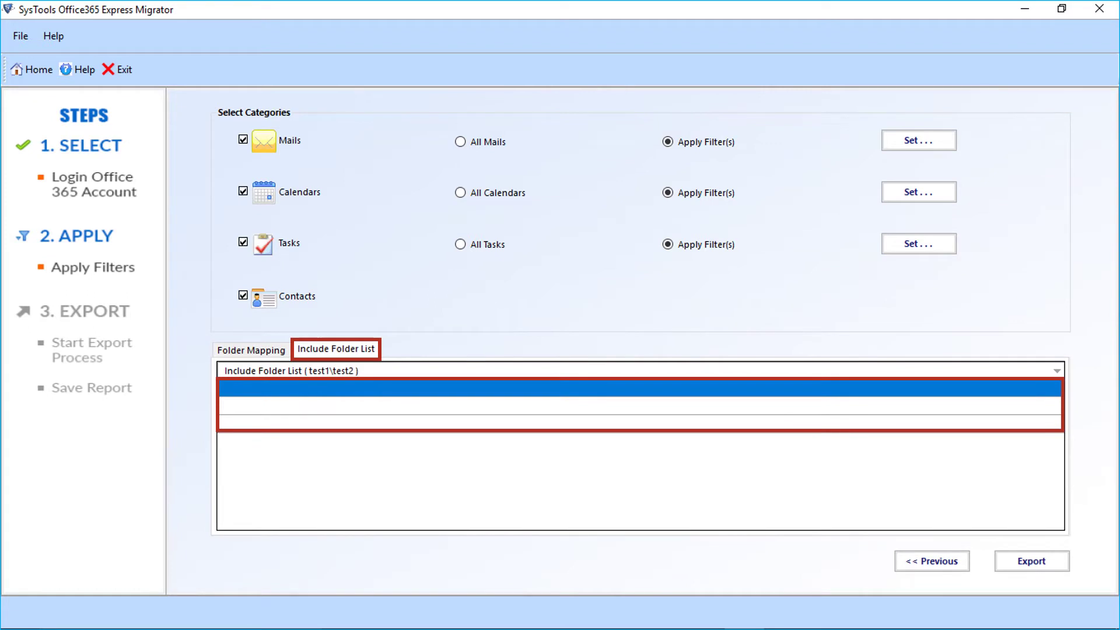
type("Test-Demo")
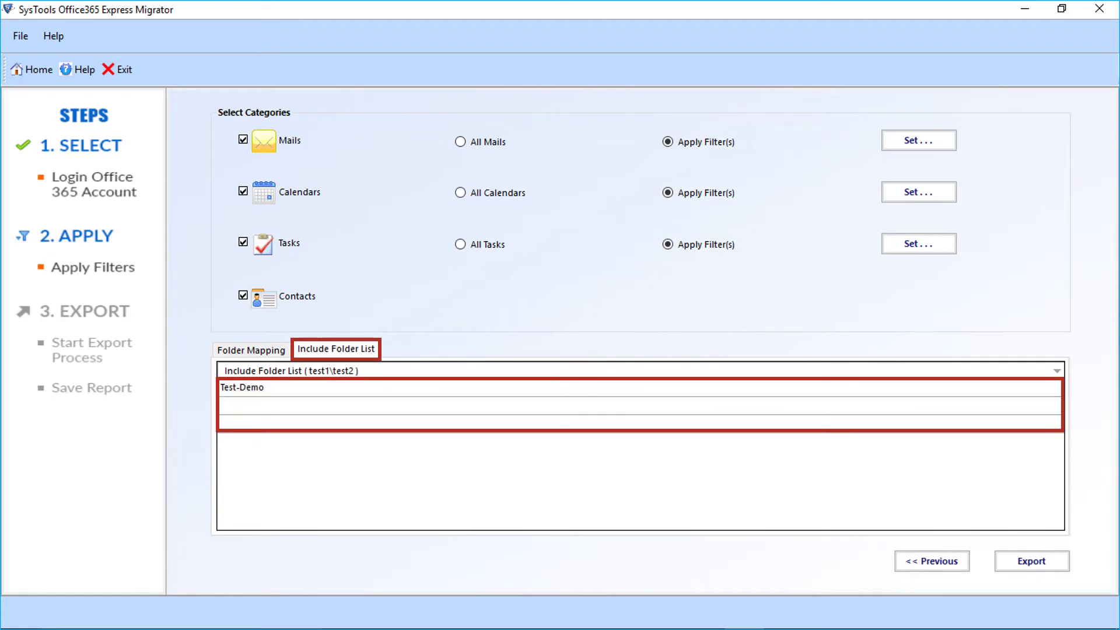
key("Return")
type("Test-Demo 1")
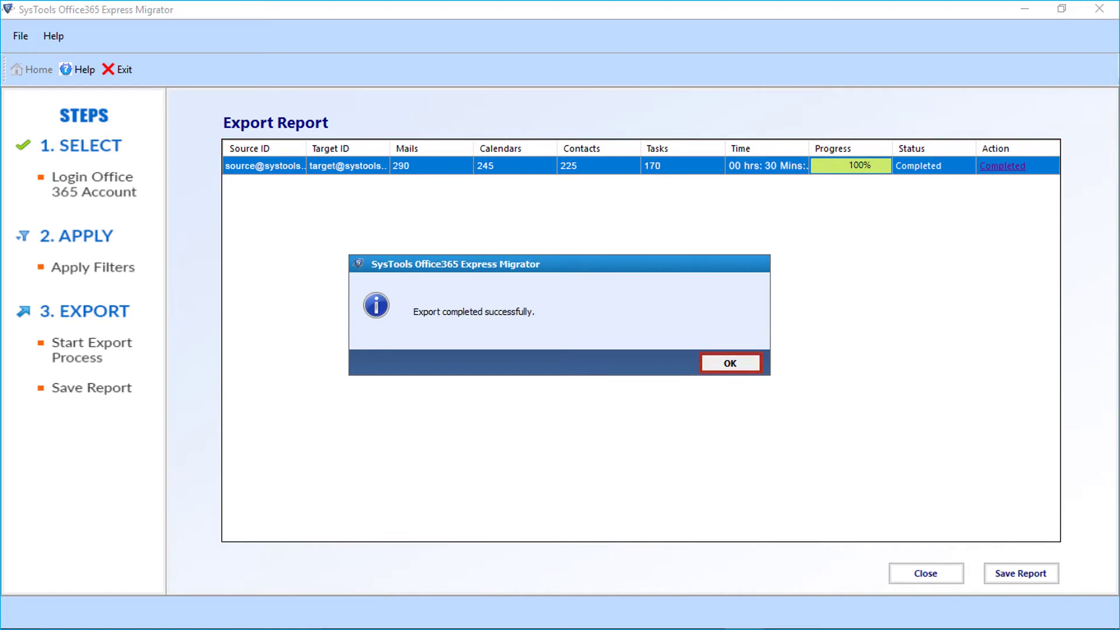
- Dismiss the completion message and save the export report as CSV file 'output' in the Output folder
key("Return")
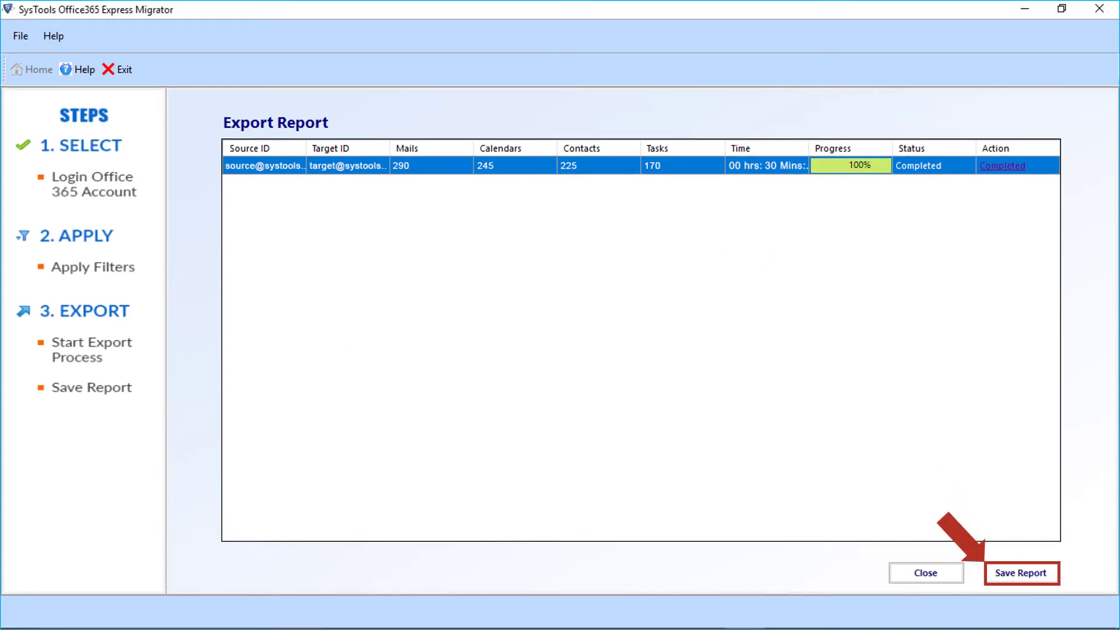
key("Return")
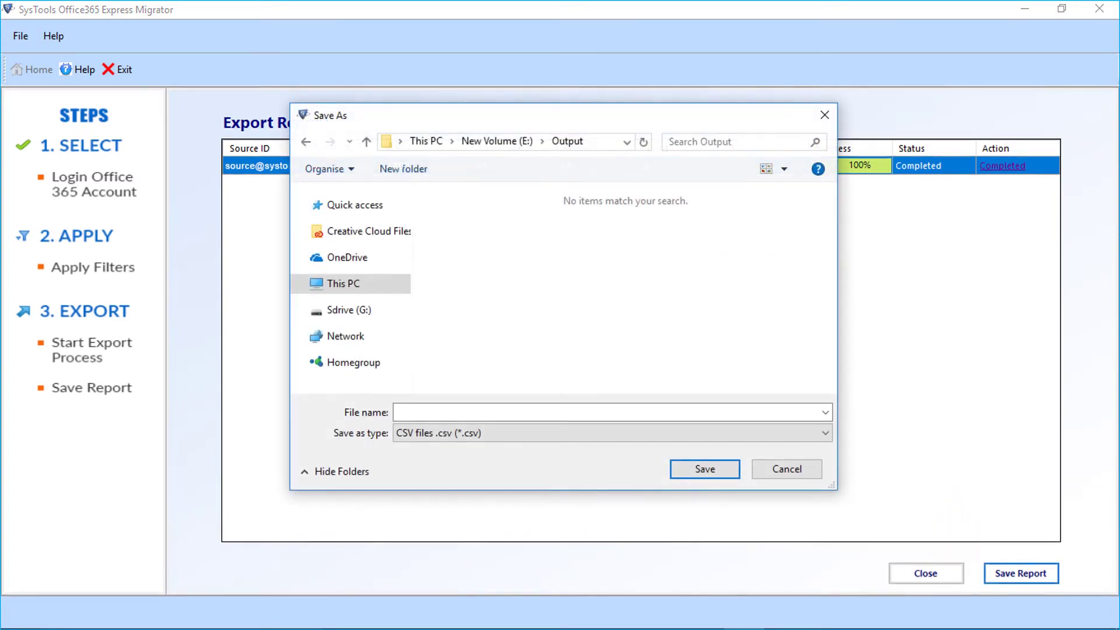
type("output")
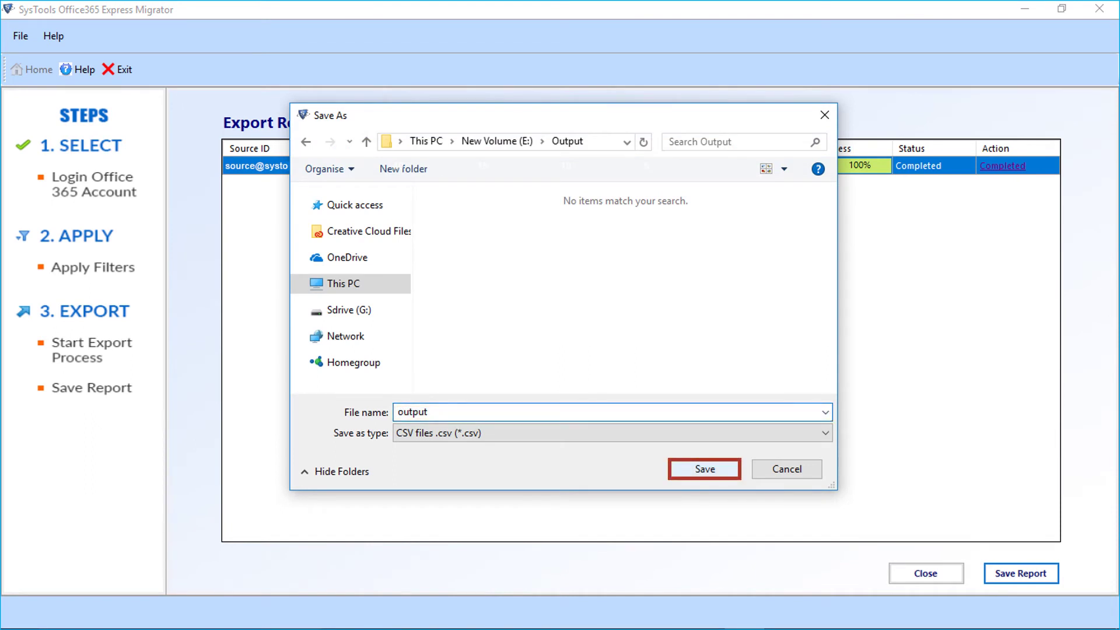
key("Return")
key("Return")
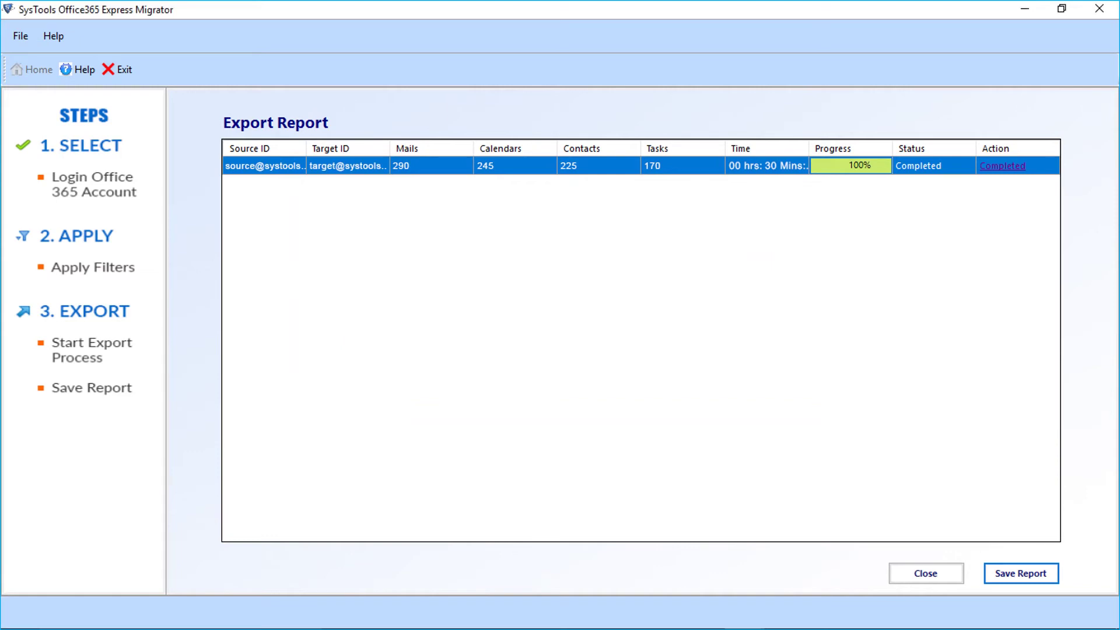
- Close the migrator now that the export is finished
left_click(926, 573)
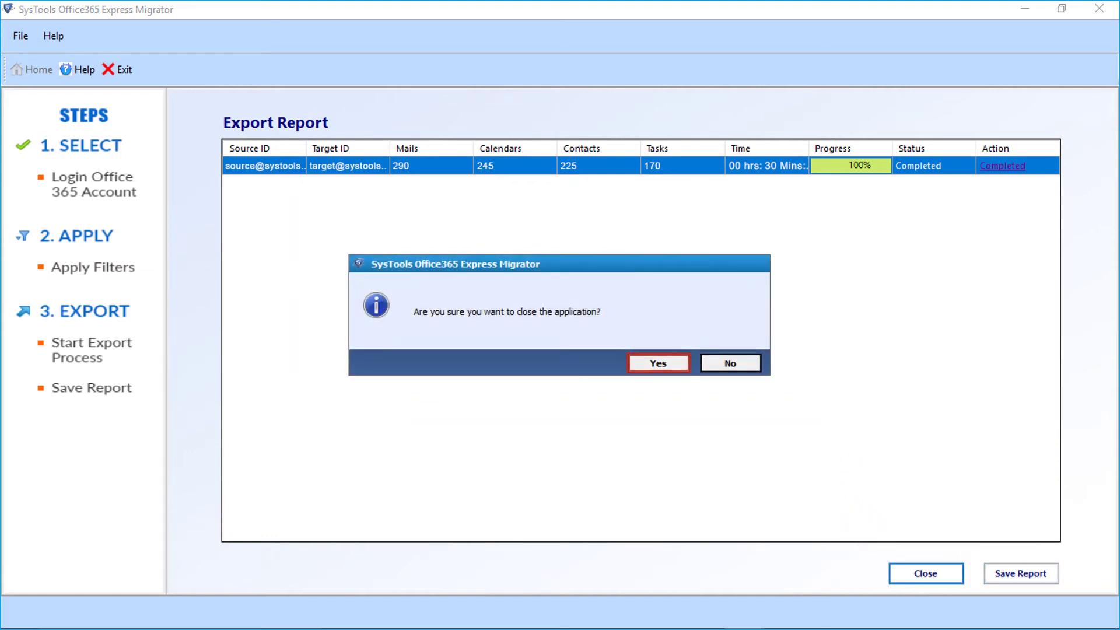